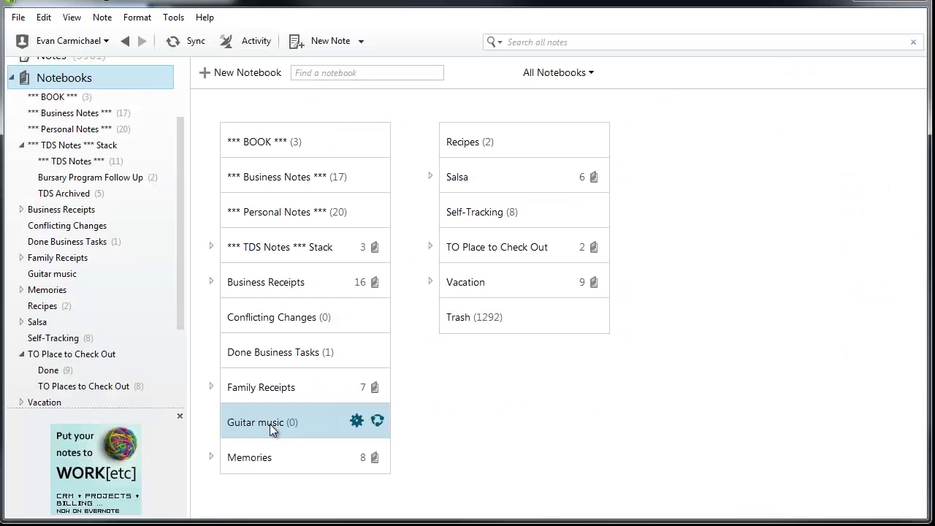
# Step: Create a new synchronized notebook named 'Bank of America'
pyautogui.click(239, 75)
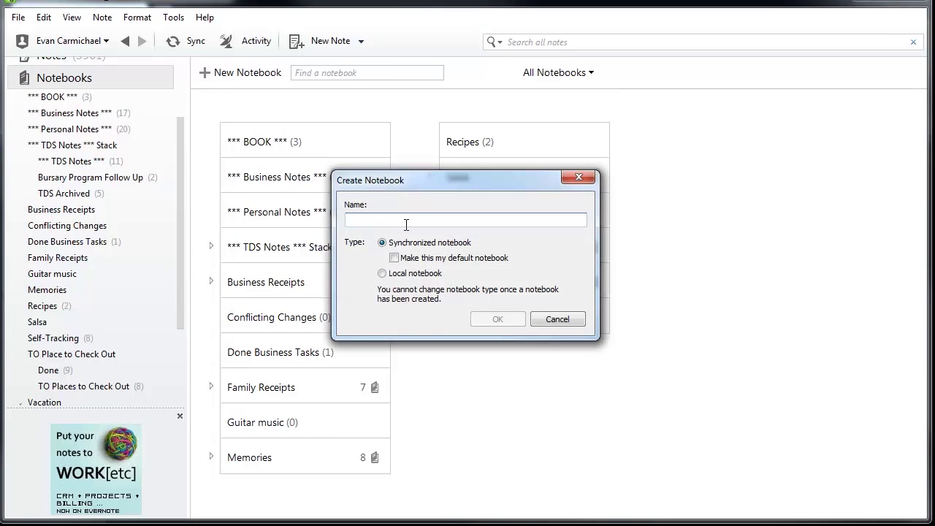
pyautogui.write('Bank of Americ')
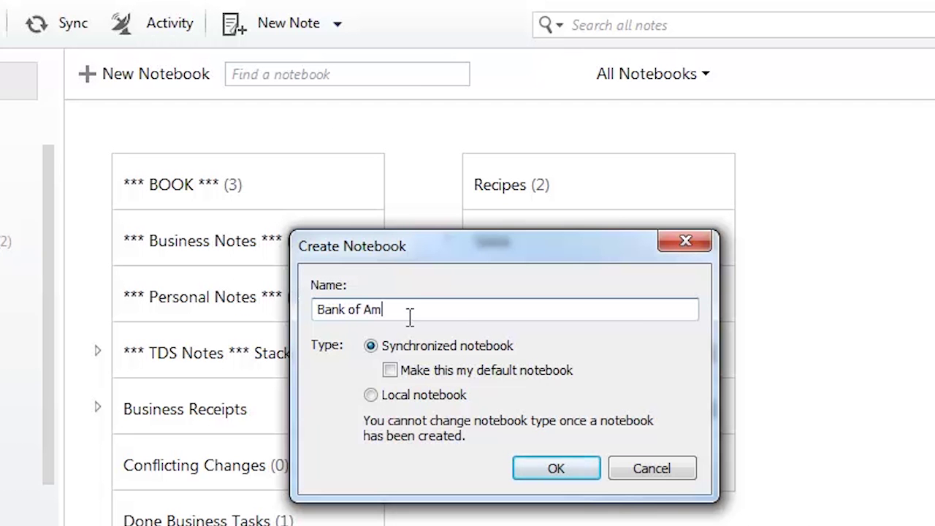
pyautogui.write('a')
pyautogui.click(586, 474)
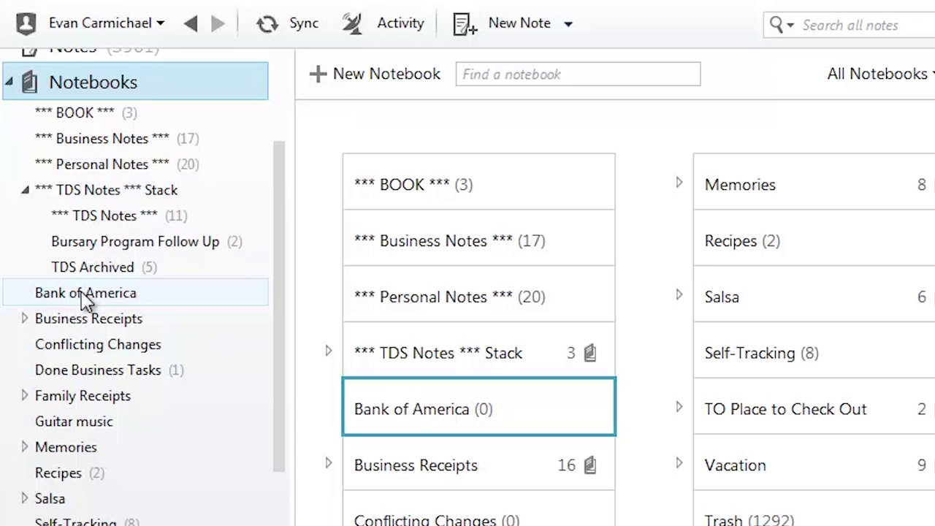
# Step: Add the Bank of America notebook to a new stack
pyautogui.rightClick(86, 300)
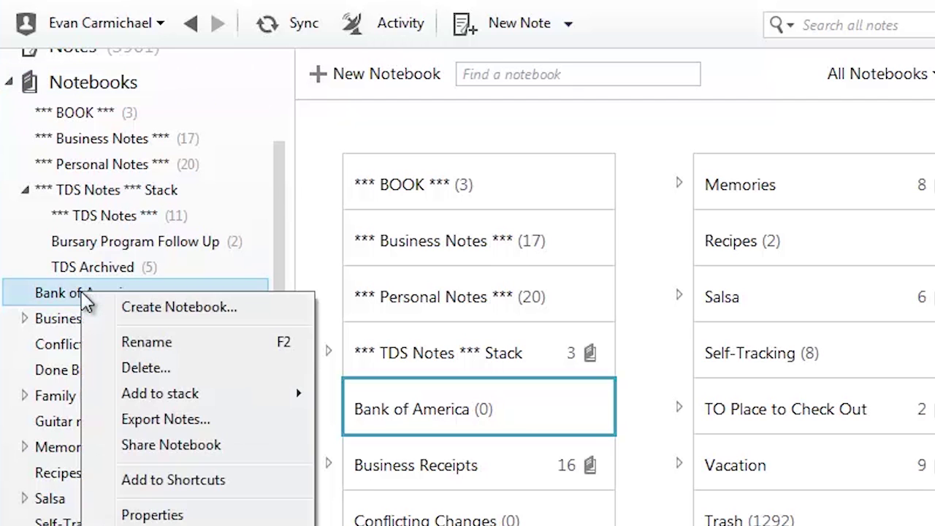
pyautogui.moveTo(216, 395)
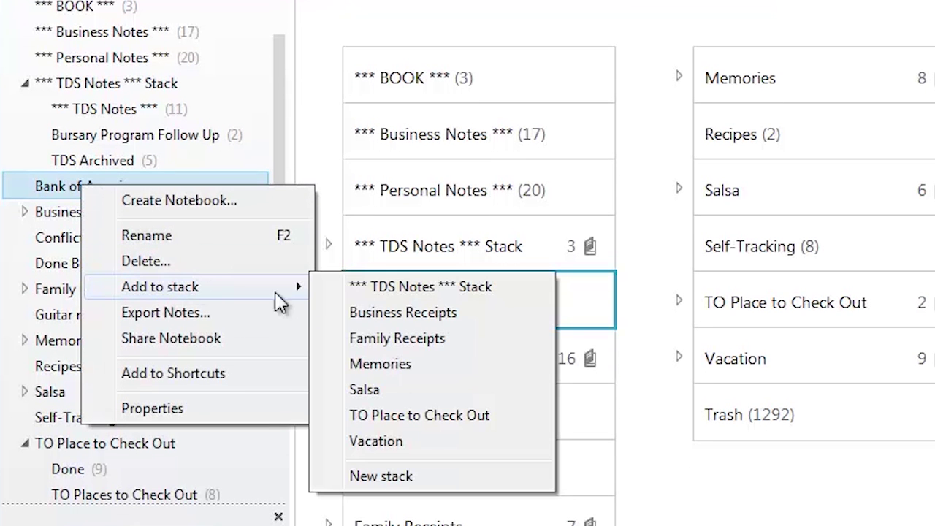
pyautogui.click(395, 484)
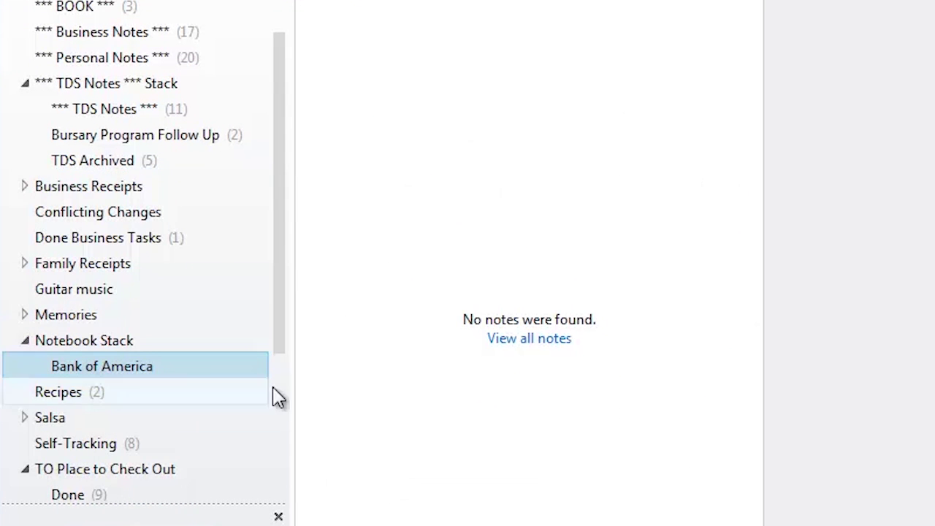
# Step: Rename the new stack to 'Clients' and open the Bank of America notebook
pyautogui.click(78, 346)
pyautogui.rightClick(78, 346)
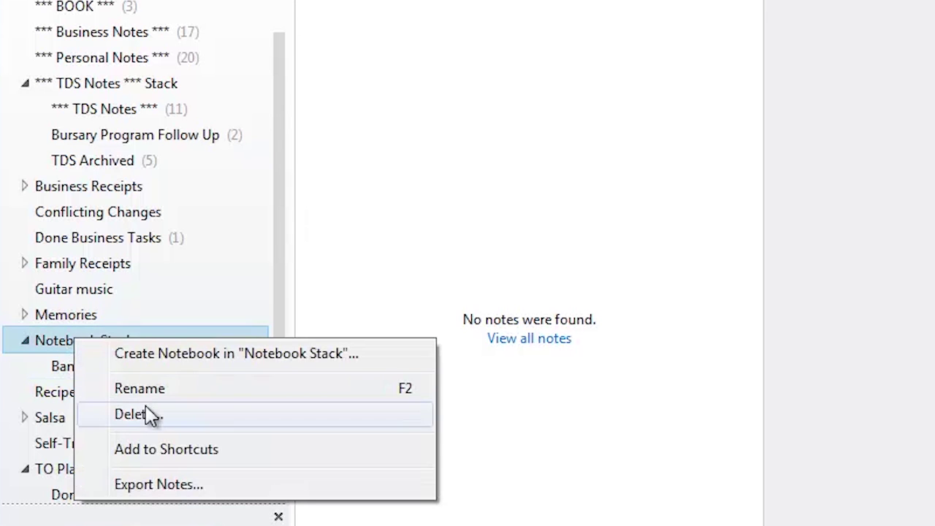
pyautogui.click(181, 388)
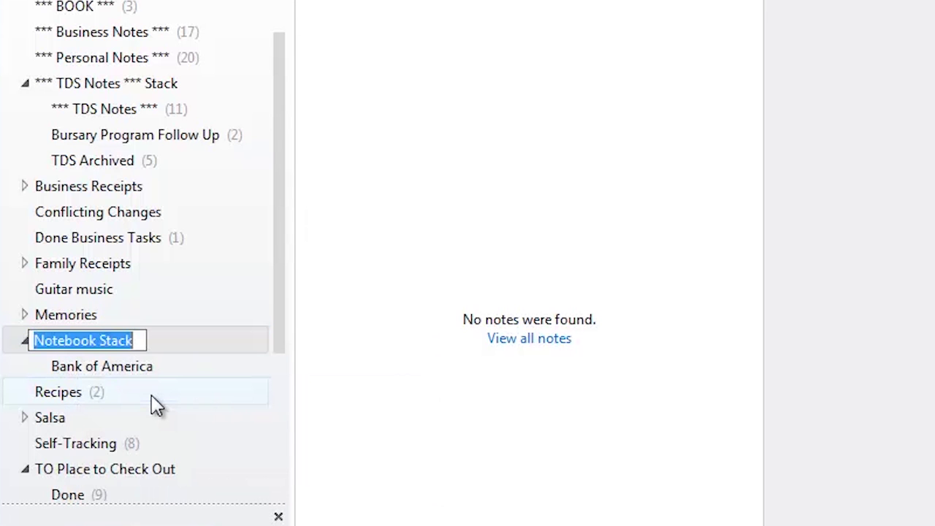
pyautogui.write('Clients')
pyautogui.press('Return')
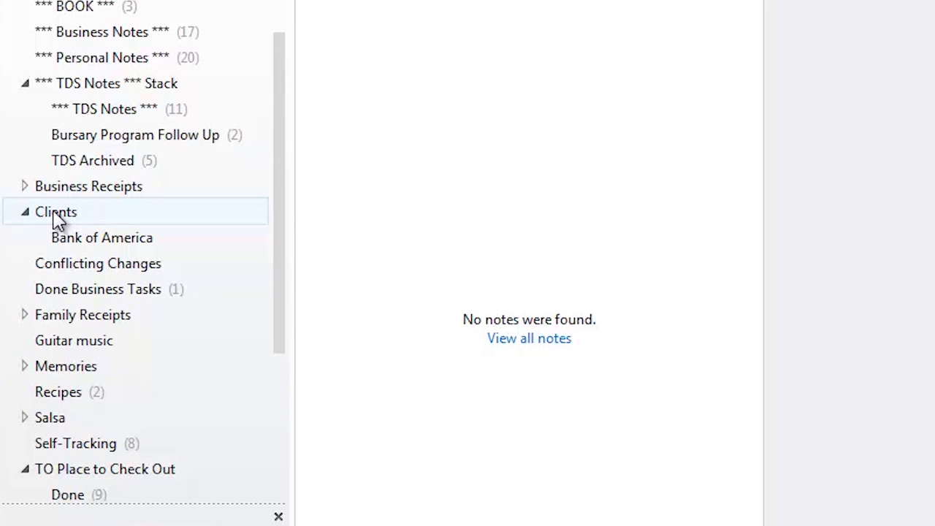
pyautogui.click(106, 247)
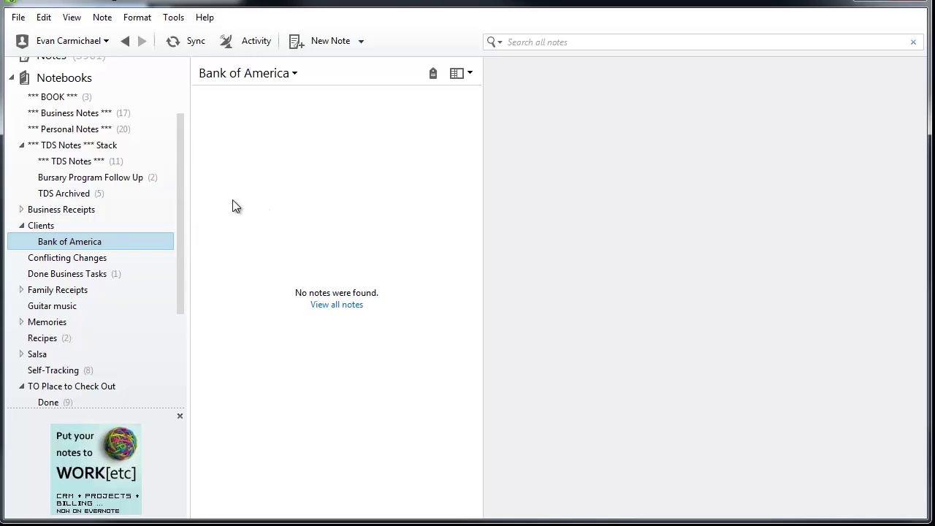
# Step: Create a new note in Bank of America titled 'Meeting on November 15'
pyautogui.click(325, 43)
pyautogui.click(546, 133)
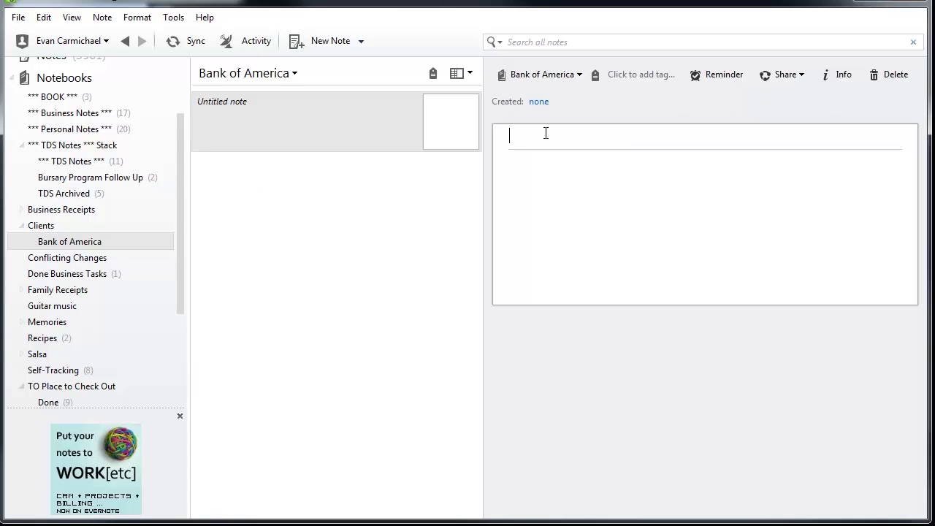
pyautogui.write('MEe')
pyautogui.press('BackSpace')
pyautogui.press('BackSpace')
pyautogui.write('eeting on Novm')
pyautogui.press('BackSpace')
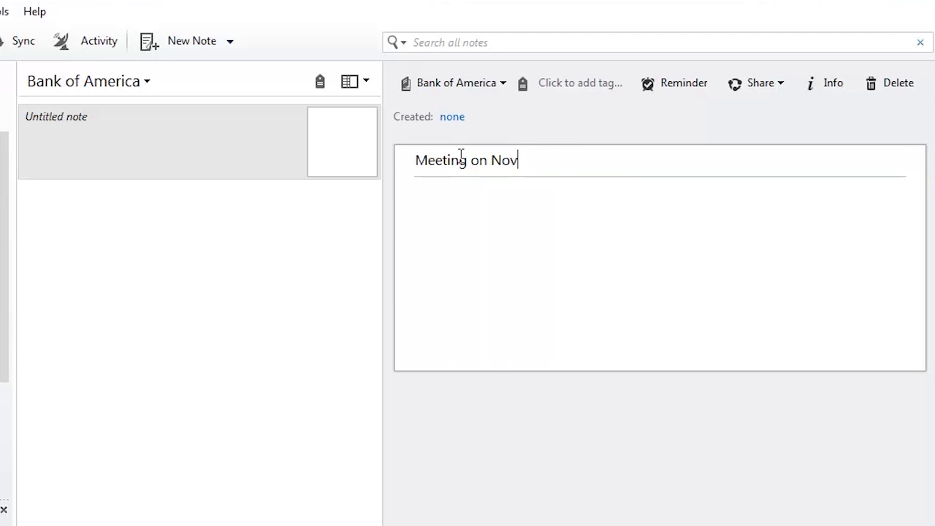
pyautogui.write('ember 15')
# Step: Write a line naming who was met, then 'todos' followed by four asterisk lines
pyautogui.click(545, 233)
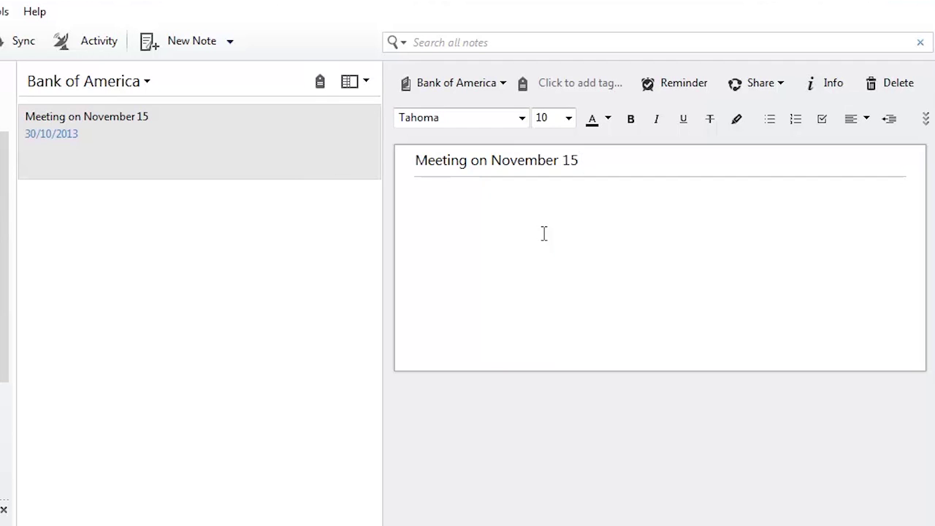
pyautogui.press('Return')
pyautogui.press('Return')
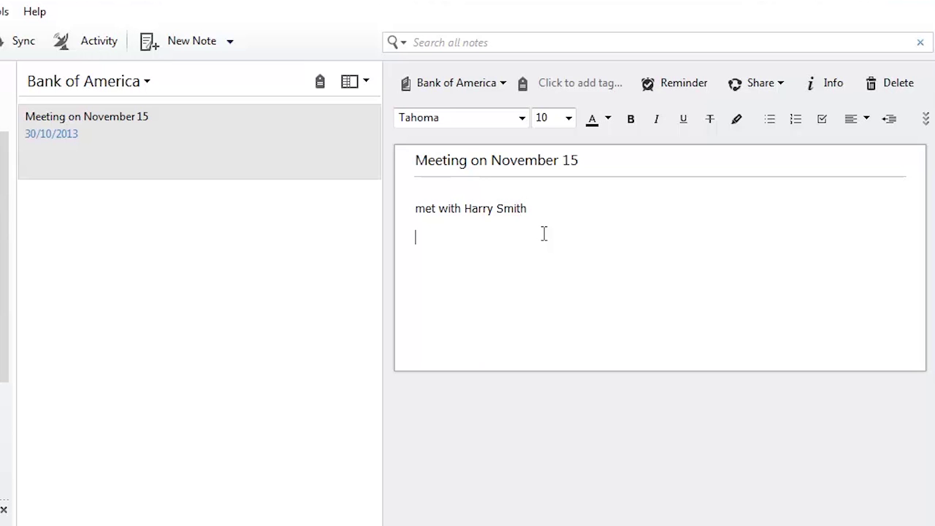
pyautogui.write('todos')
pyautogui.press('Return')
pyautogui.write(':')
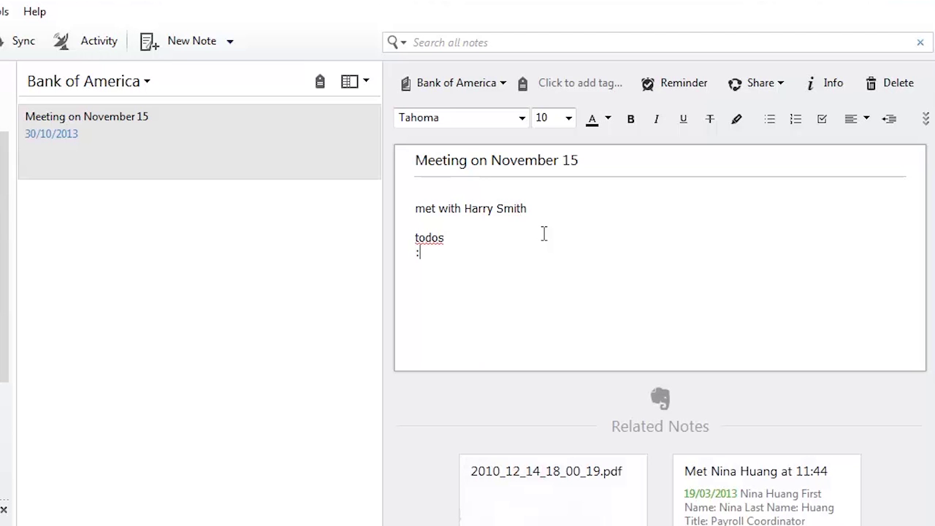
pyautogui.write('*')
pyautogui.press('Return')
pyautogui.write('*')
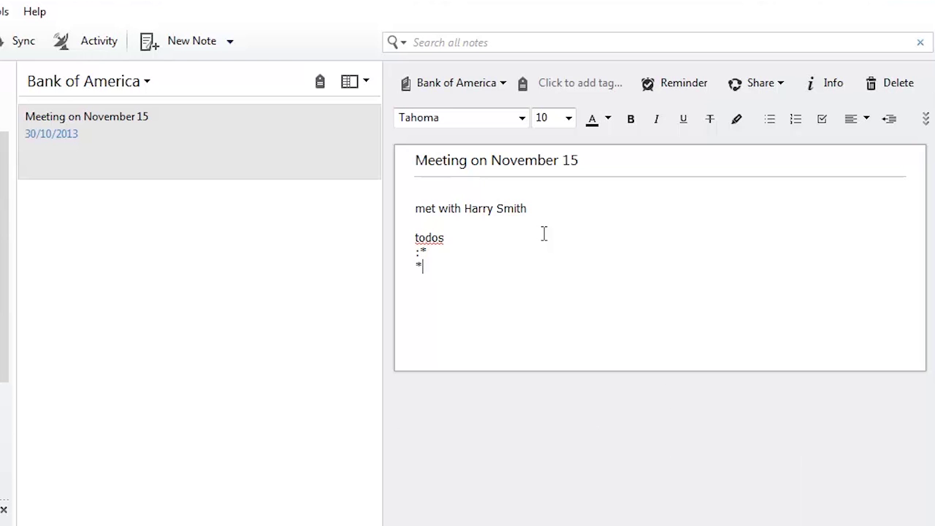
pyautogui.press('BackSpace')
pyautogui.hotkey('ctrl', 'End')
pyautogui.write('*')
pyautogui.press('Return')
pyautogui.write('8')
pyautogui.press('BackSpace')
pyautogui.write('*')
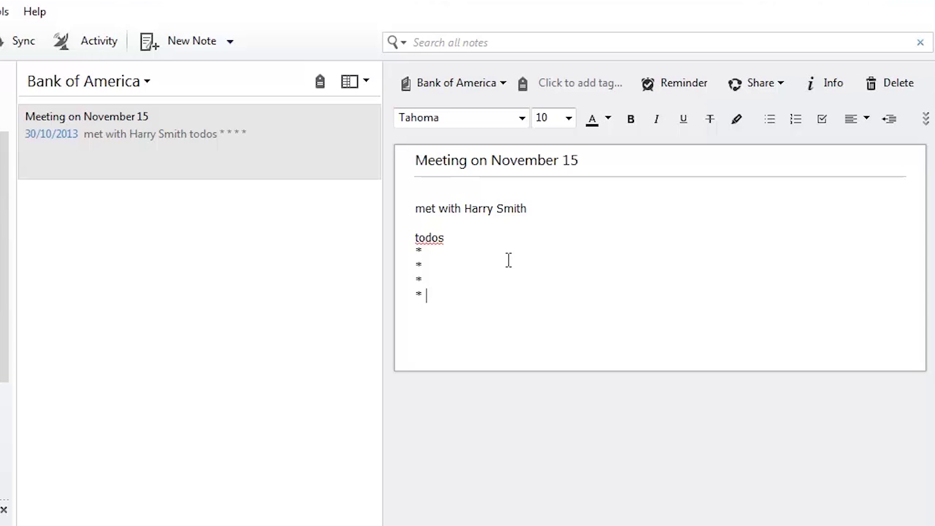
# Step: Create another note in Bank of America and type the title 'Agreement'
pyautogui.click(184, 42)
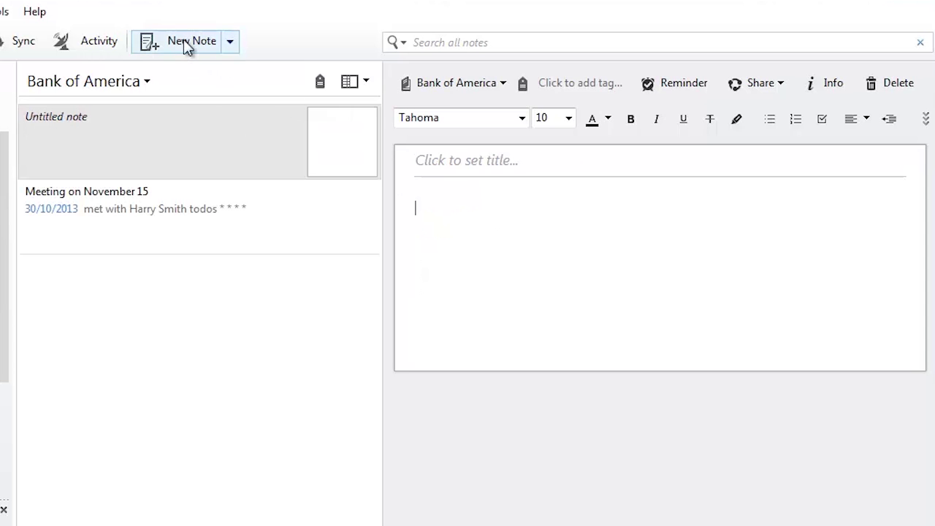
pyautogui.click(479, 163)
pyautogui.write('Agrr')
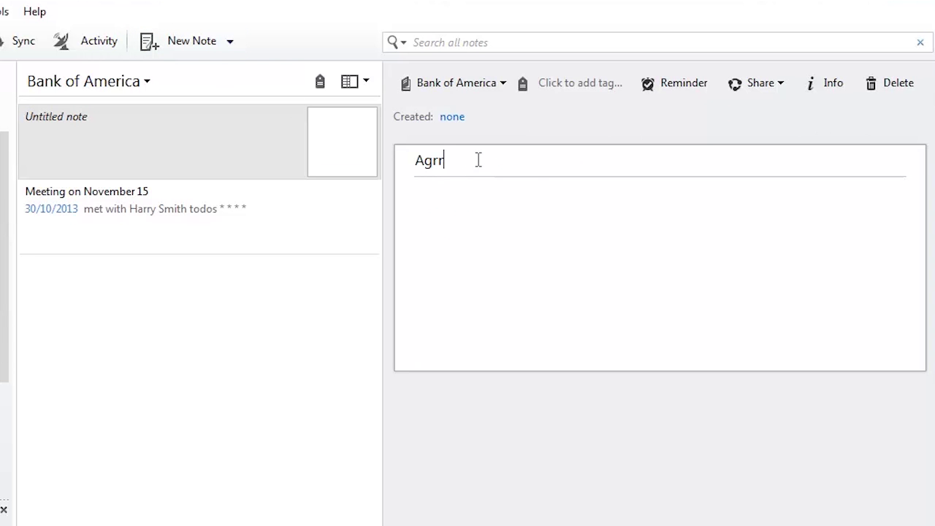
pyautogui.write('eement')
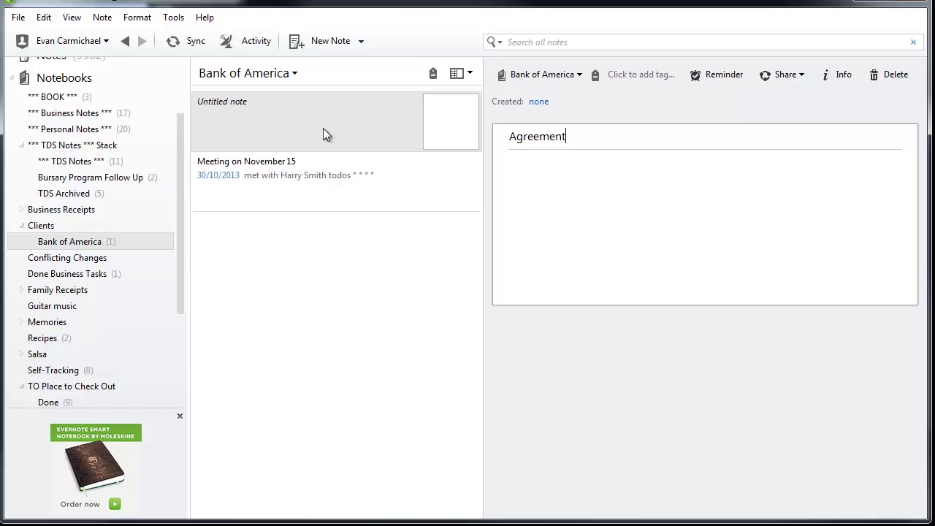
# Step: Switch to the meeting note and back to Agreement, then show recent searches
pyautogui.click(291, 175)
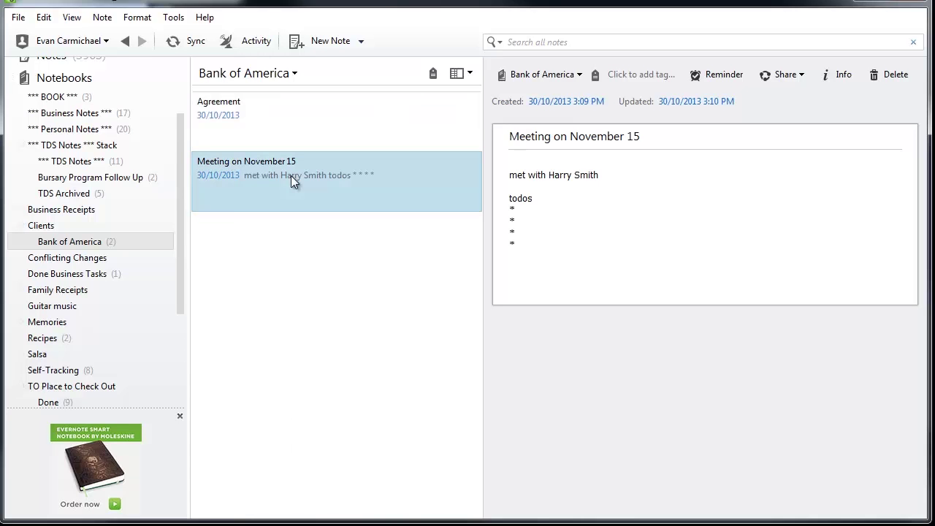
pyautogui.click(293, 121)
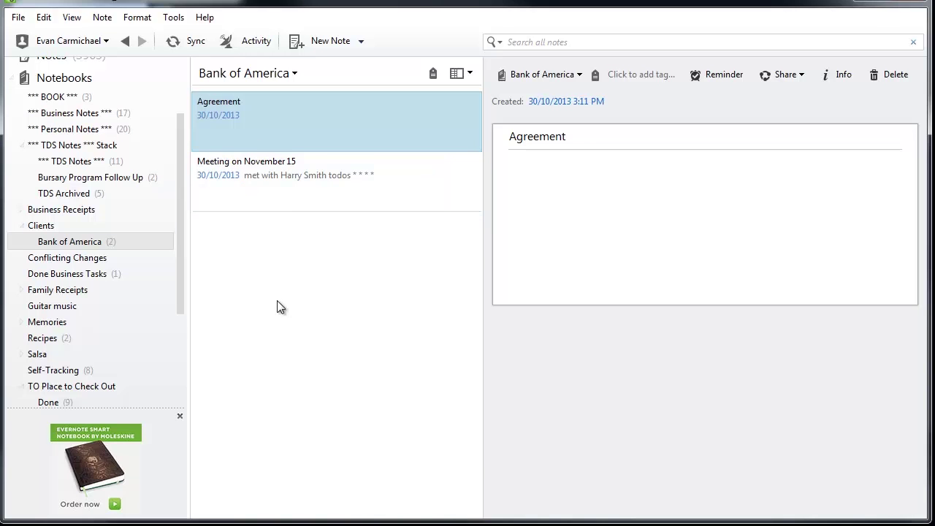
pyautogui.click(534, 42)
pyautogui.click(534, 42)
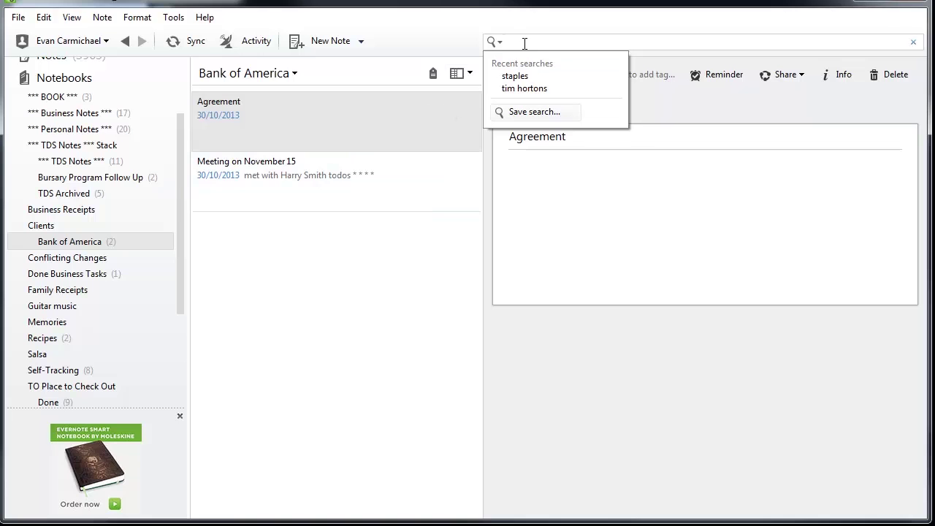
# Step: Return to the Meeting on November 15 note, closing the recent searches list
pyautogui.click(311, 186)
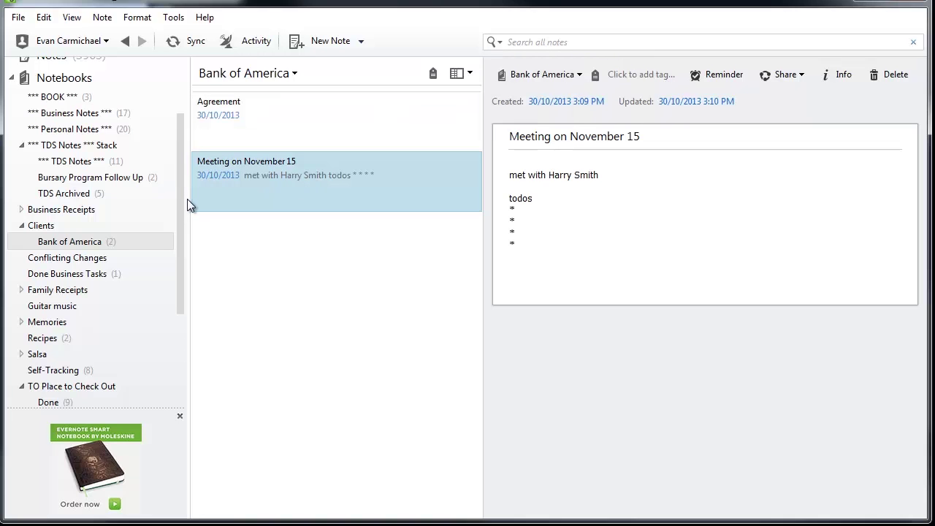